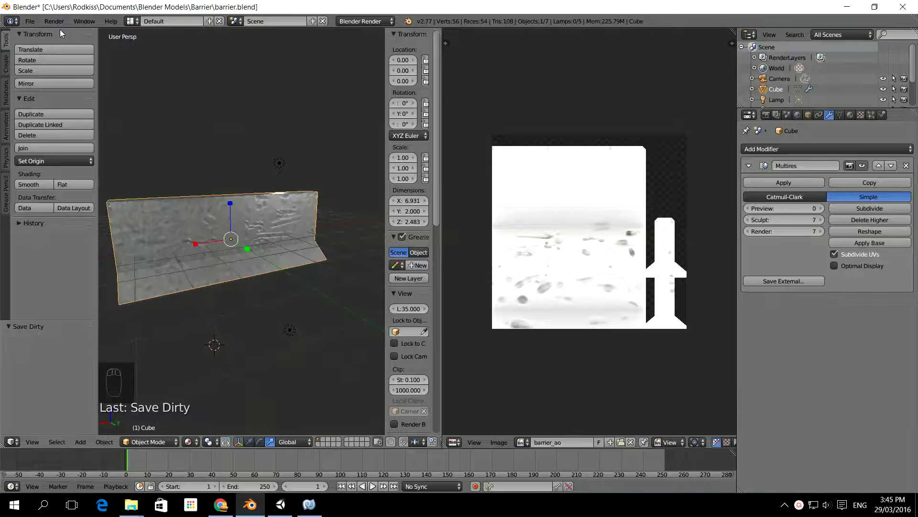
Save barrier.blend in Blender, then minimise Blender to bring Unity forward.
left_click(28, 21)
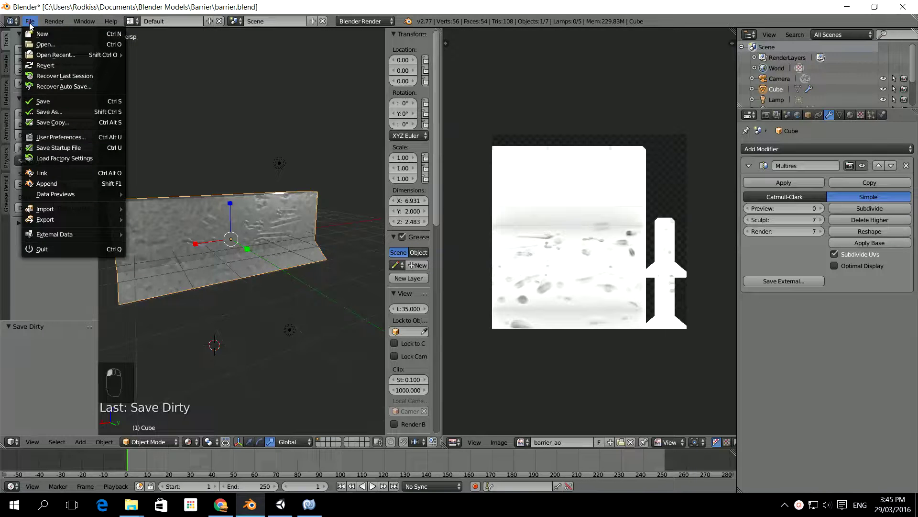
left_click(41, 102)
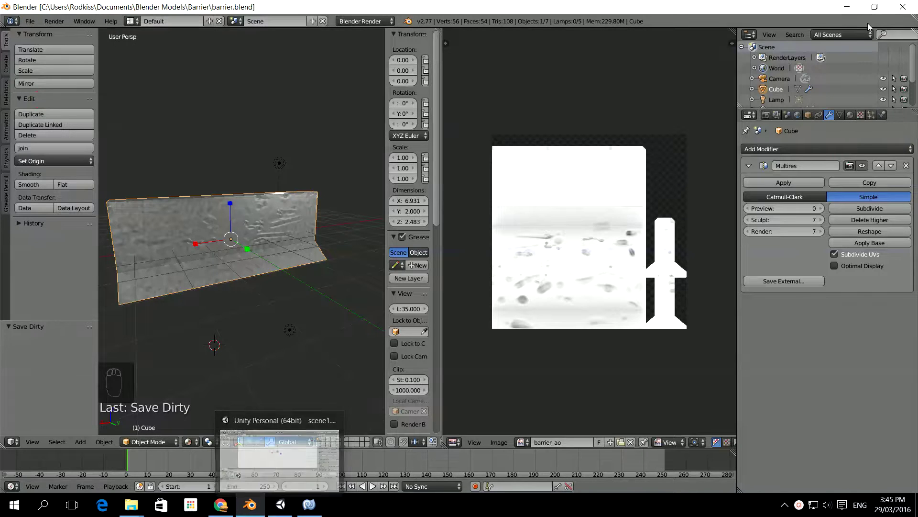
left_click(847, 8)
Open EmptyProject's Assets folder in File Explorer and move that window to the lower right.
left_click(280, 504)
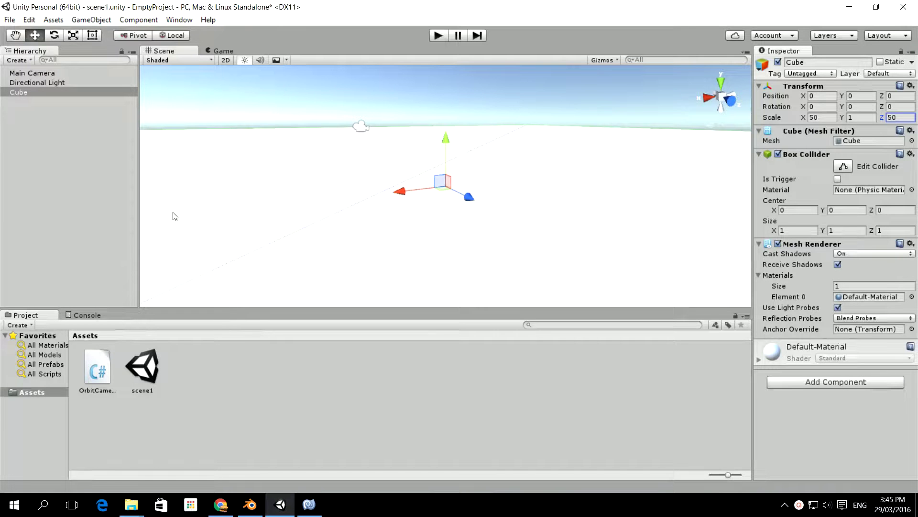
mouse_move(131, 504)
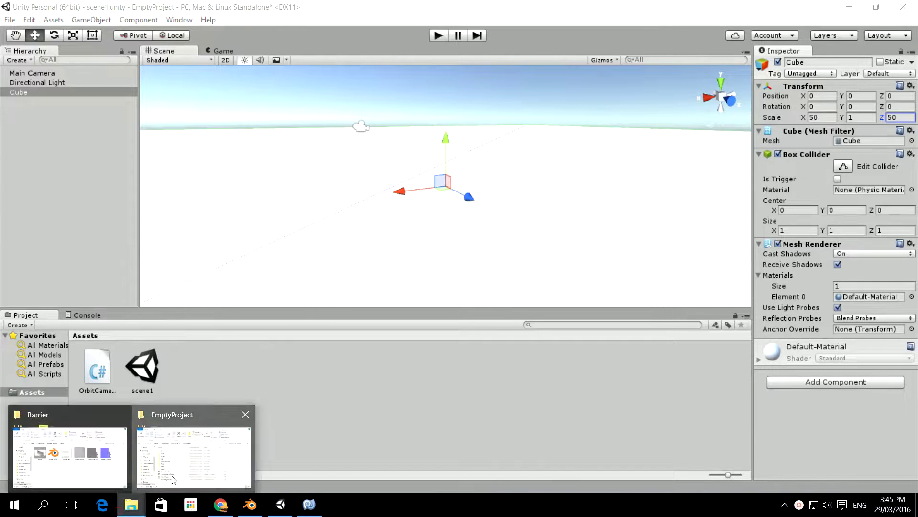
left_click(193, 459)
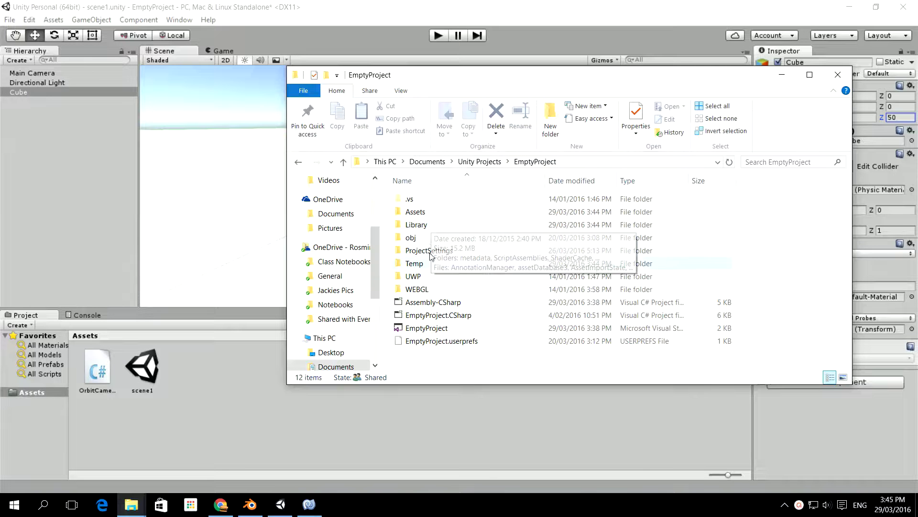
double_click(425, 215)
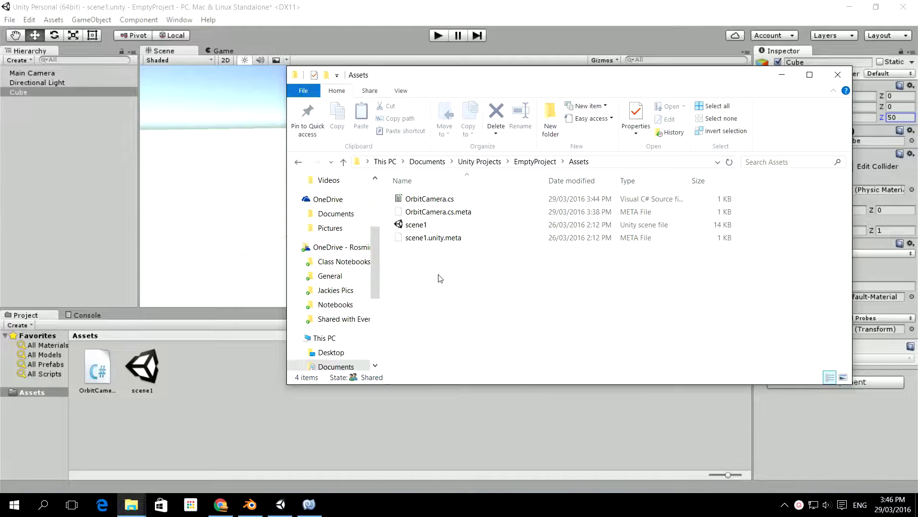
left_click_drag(428, 73, 608, 133)
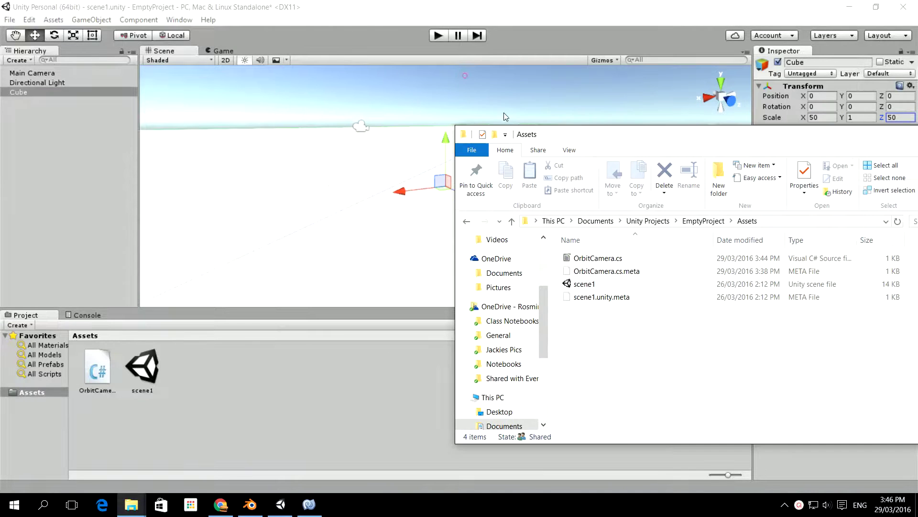
Delete the barrier.blend1 backup, leaving the barrier model and four texture maps.
mouse_move(131, 504)
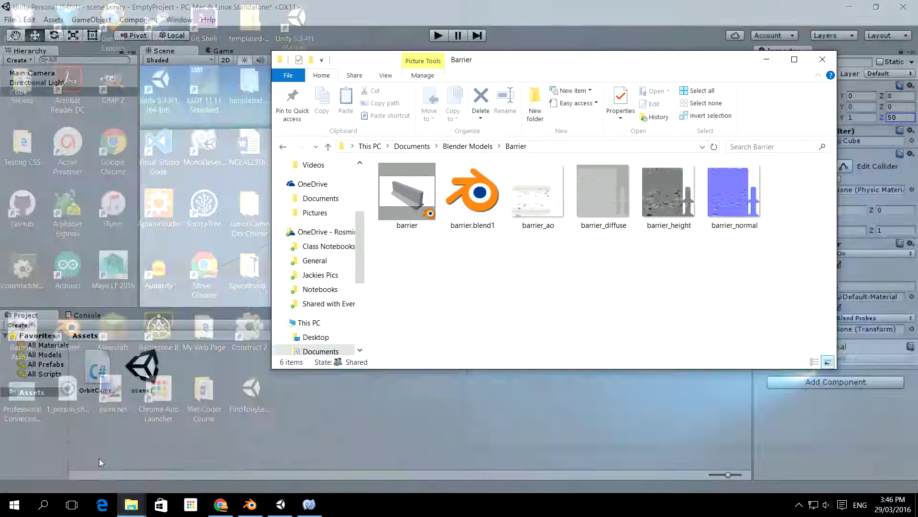
left_click(99, 458)
left_click(468, 145)
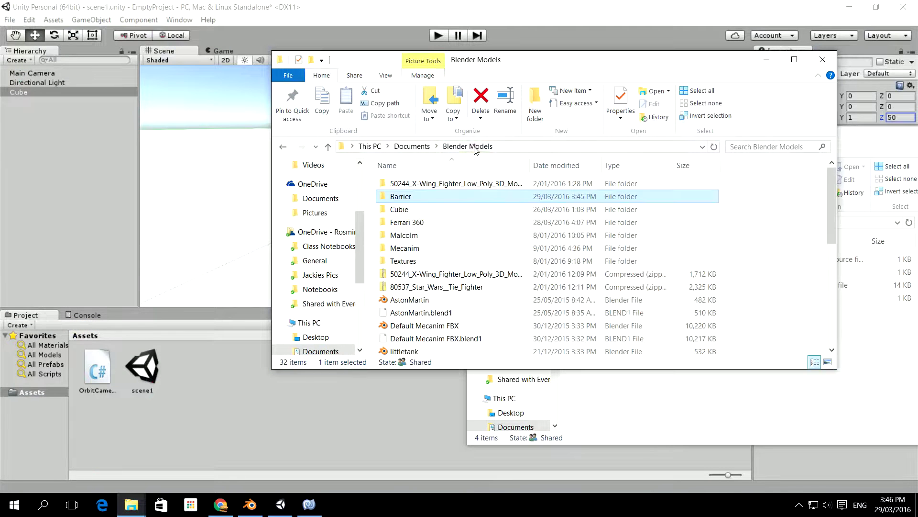
double_click(407, 197)
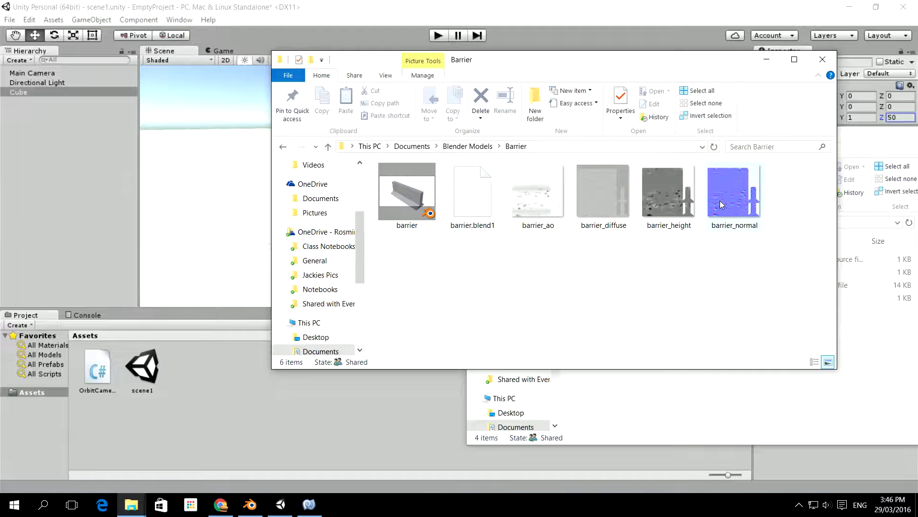
left_click(472, 217)
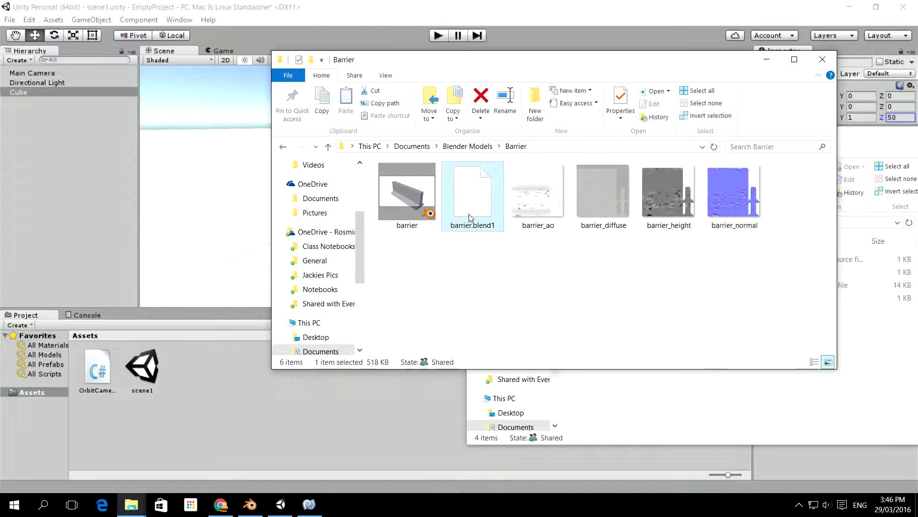
key("Delete")
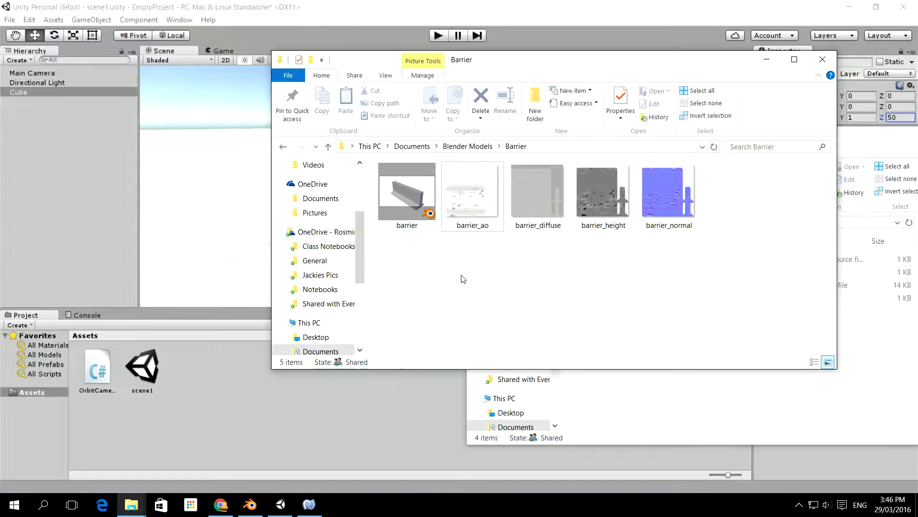
left_click(406, 184)
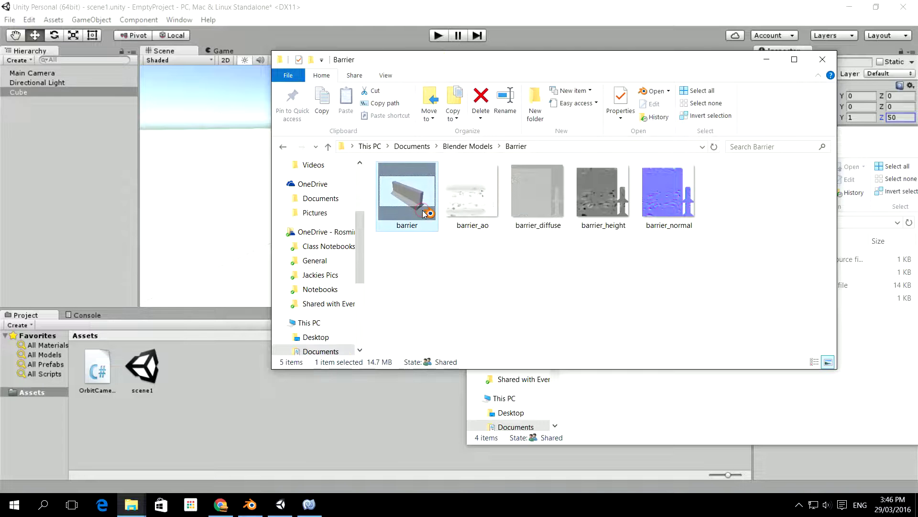
Copy the Barrier folder from Blender Models and paste it into EmptyProject's Assets folder.
left_click(477, 146)
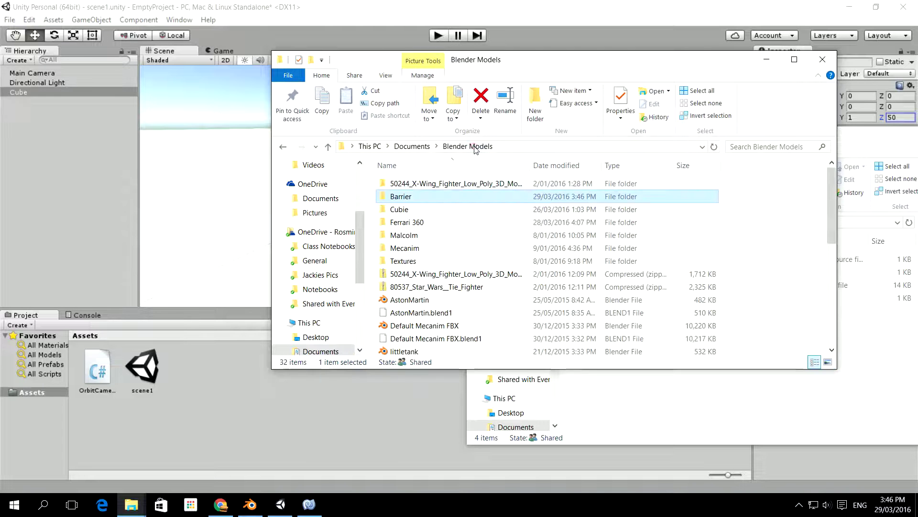
right_click(410, 197)
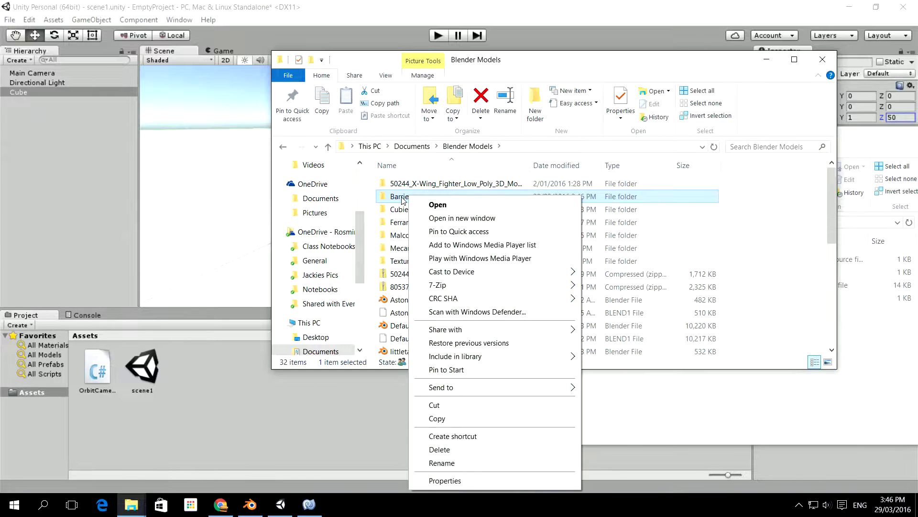
left_click(440, 419)
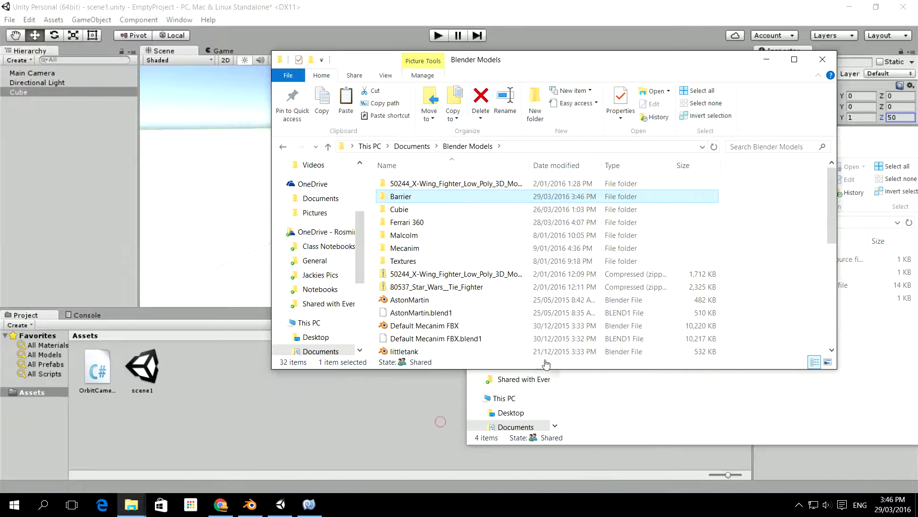
left_click(842, 296)
right_click(619, 349)
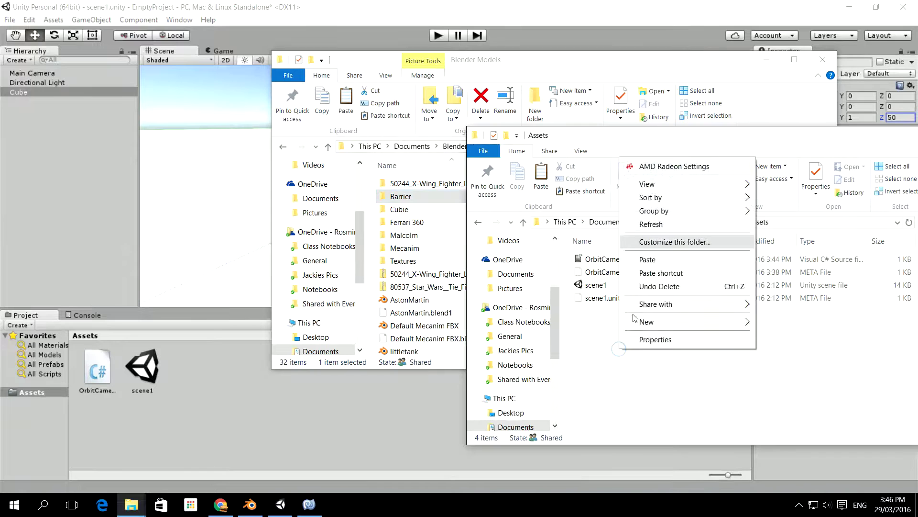
left_click(646, 259)
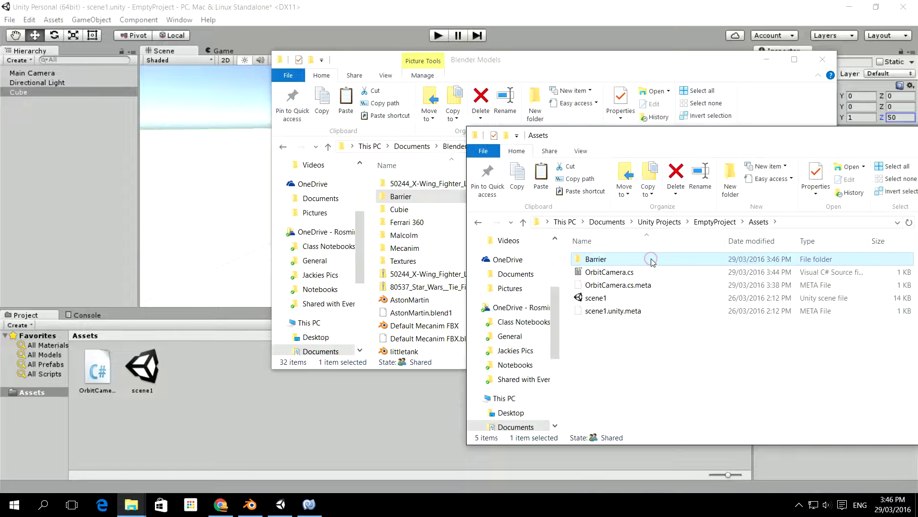
mouse_move(627, 266)
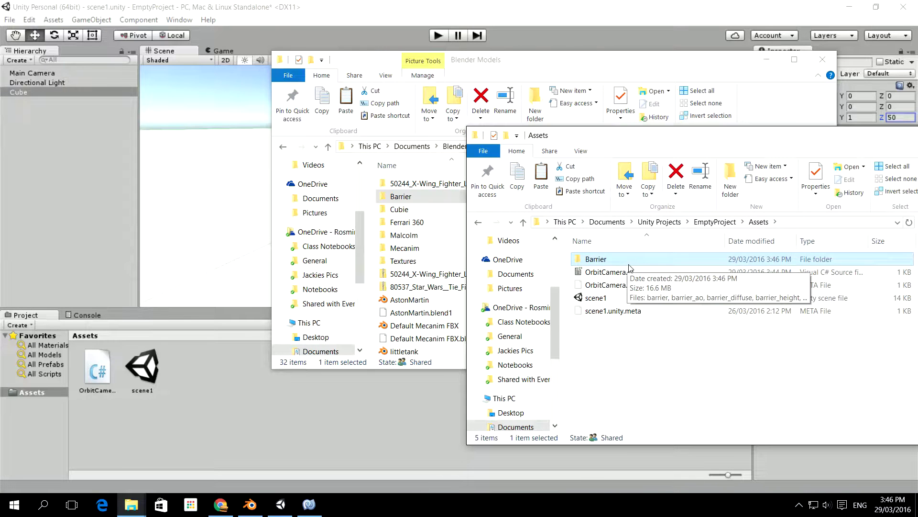
left_click_drag(621, 135, 402, 134)
Minimise the Explorer windows, open the imported Barrier folder in Unity, and select the barrier model.
left_click(752, 129)
left_click(766, 59)
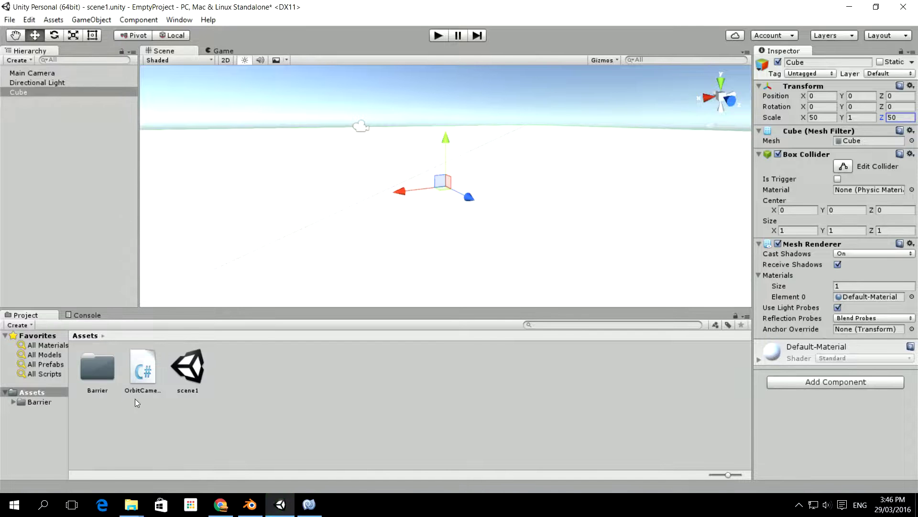
double_click(99, 376)
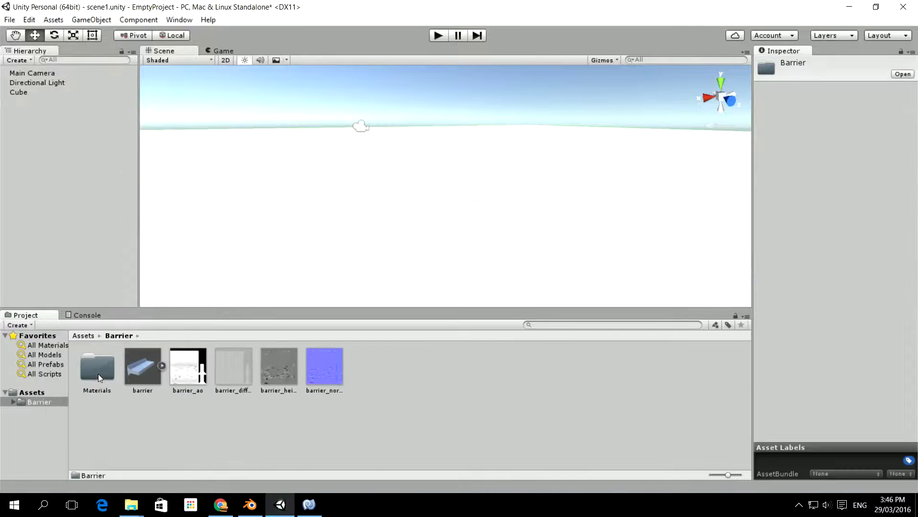
left_click(154, 381)
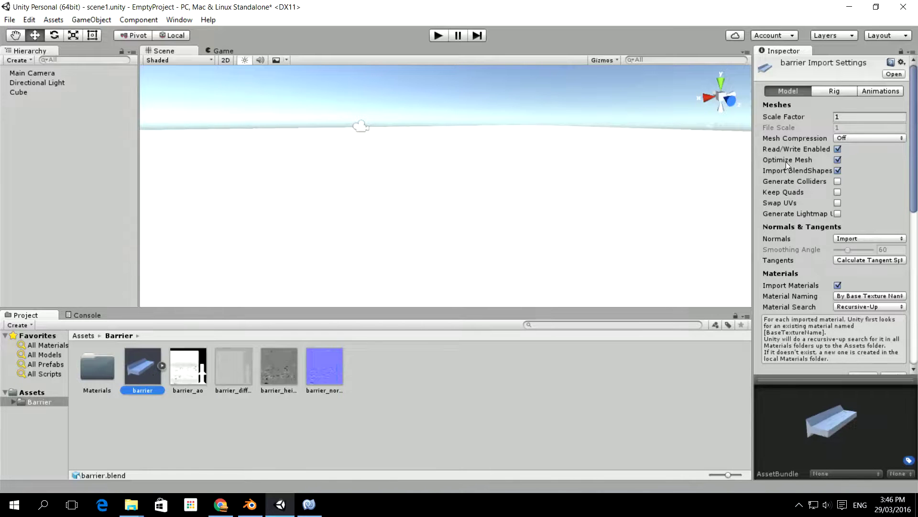
Untick Import Animation and apply it, then set the barrier's Rig animation type to None.
left_click(882, 90)
left_click(840, 103)
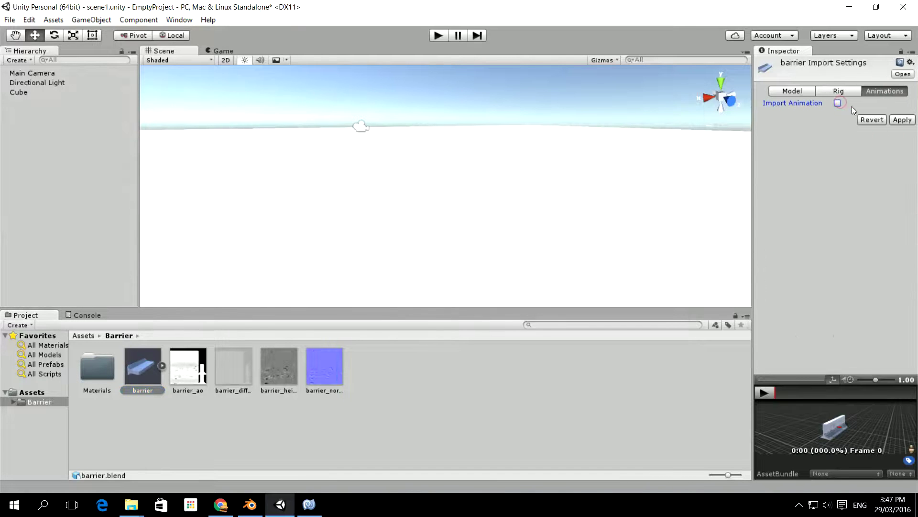
left_click(901, 120)
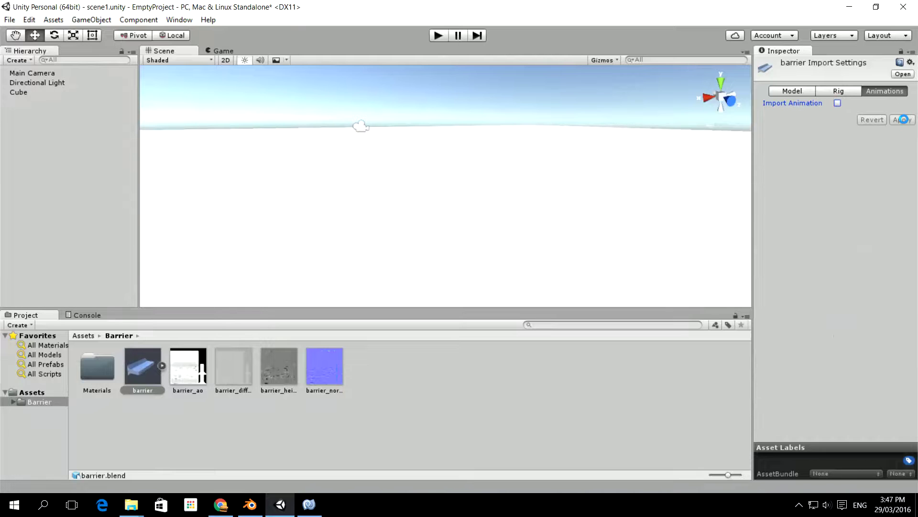
left_click(848, 91)
left_click(851, 103)
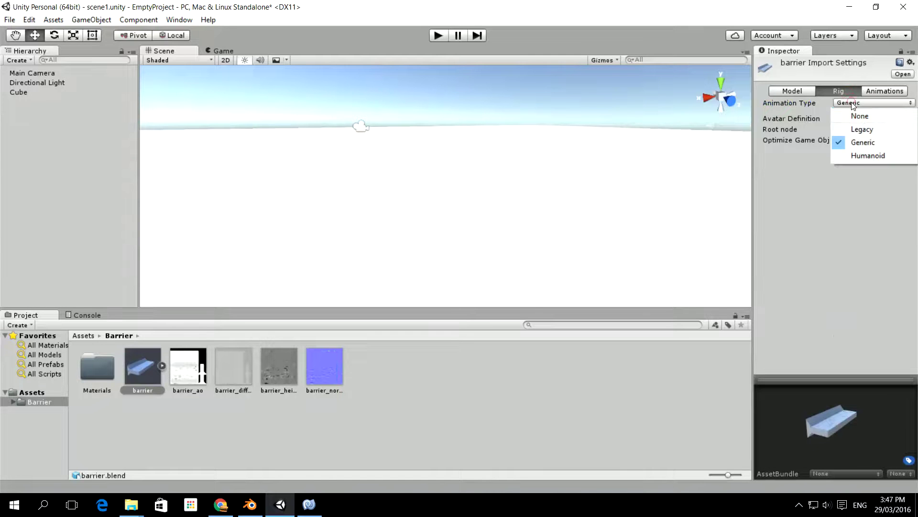
left_click(857, 115)
Apply the rig change, then enable Generate Colliders in the Model tab and apply it.
left_click(903, 123)
left_click(902, 122)
left_click(800, 91)
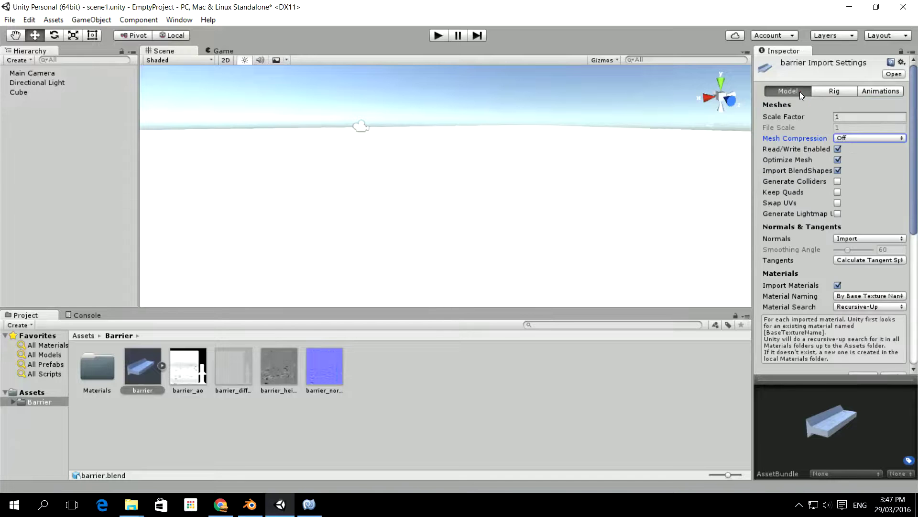
scroll(825, 129, "down", 2)
left_click(837, 137)
scroll(916, 175, "down", 3)
scroll(917, 174, "down", 2)
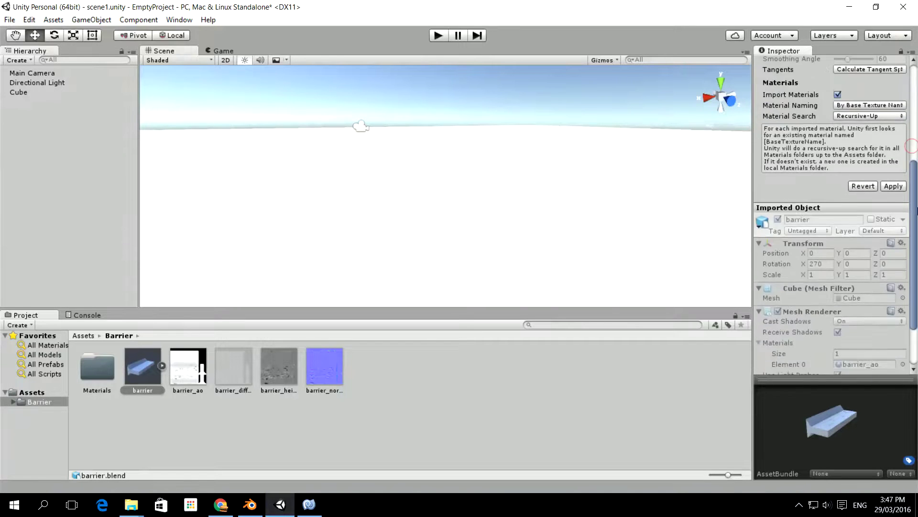
left_click(893, 187)
scroll(911, 198, "down", 5)
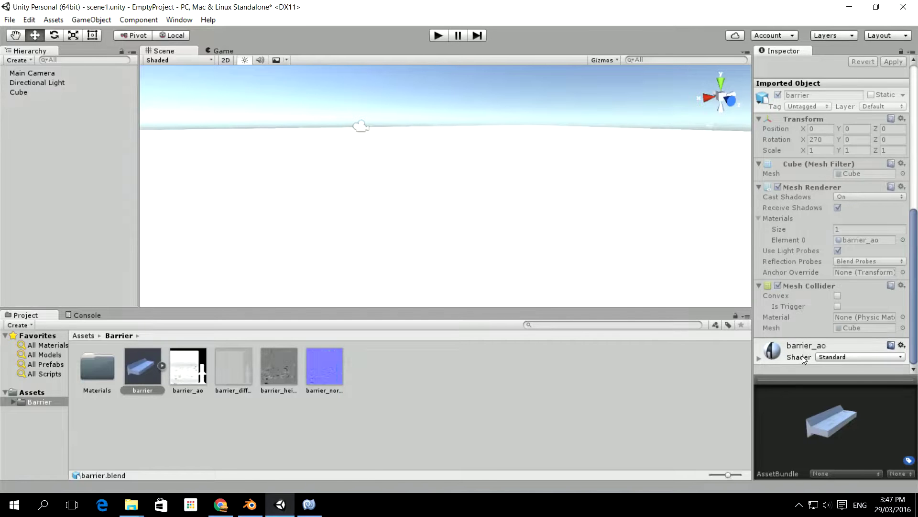
Open the Materials folder and inspect barrier_ao, whose albedo, normal, height and occlusion slots are empty.
double_click(108, 369)
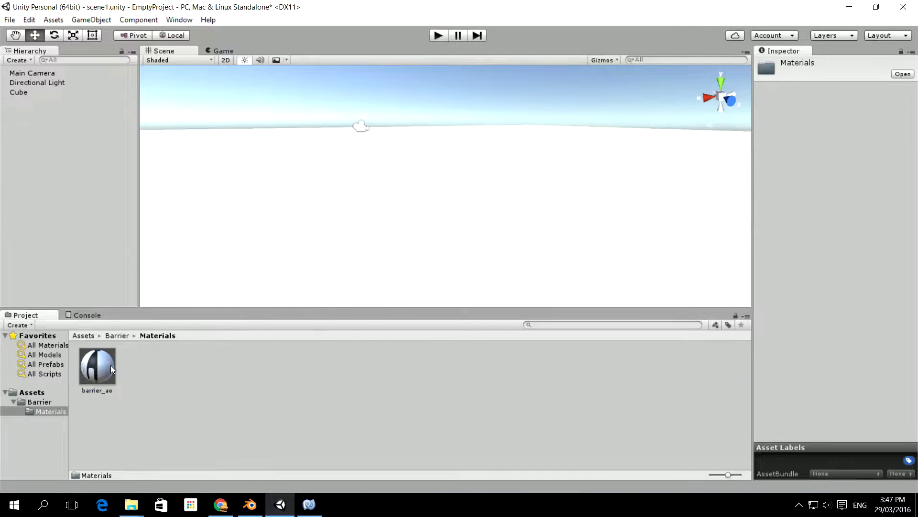
left_click(100, 363)
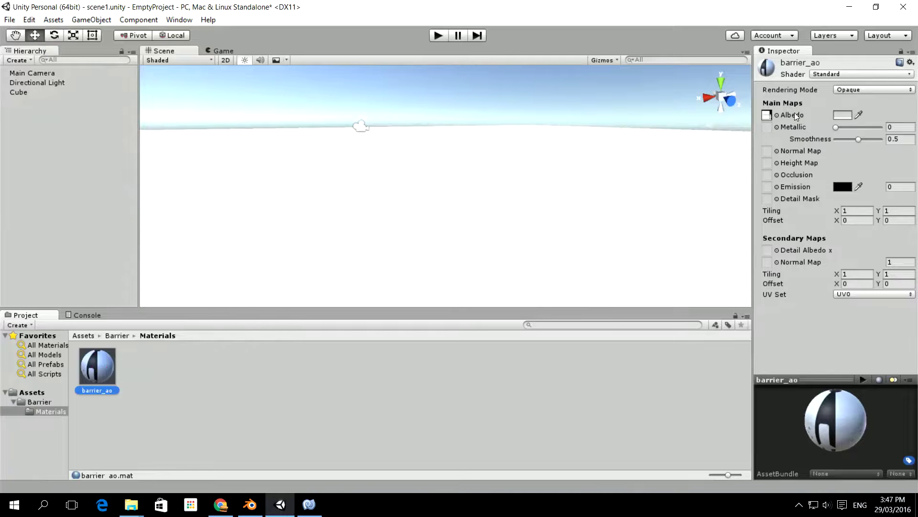
left_click(85, 337)
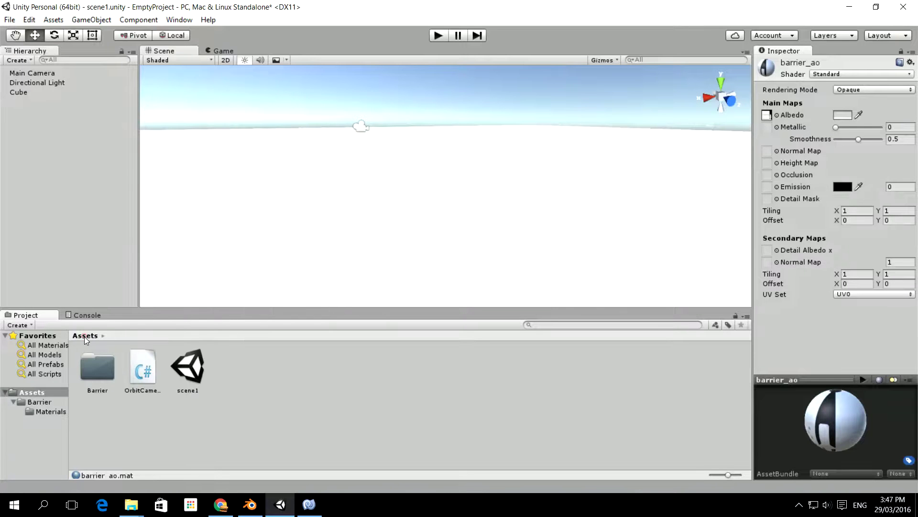
Drag the barrier model into the scene and scale it down to about 0.551.
double_click(105, 368)
left_click_drag(137, 368, 452, 168)
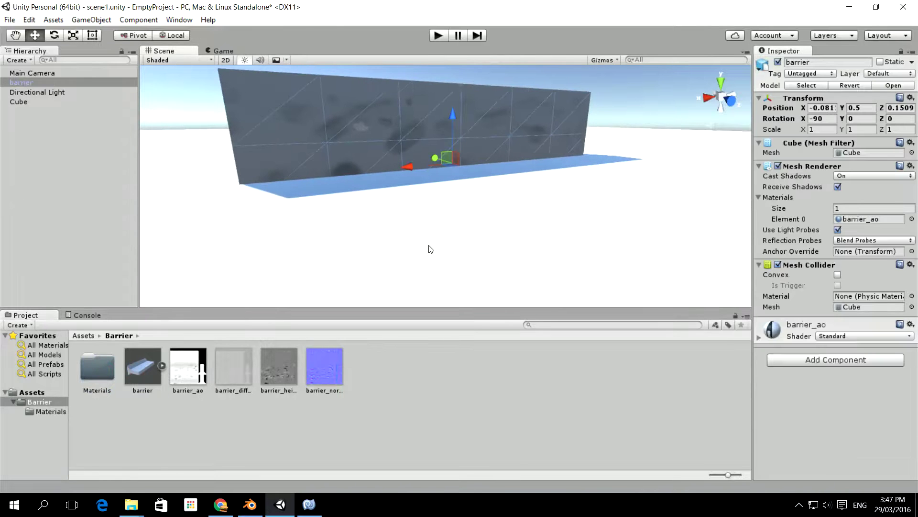
left_click_drag(453, 240, 523, 287, "alt")
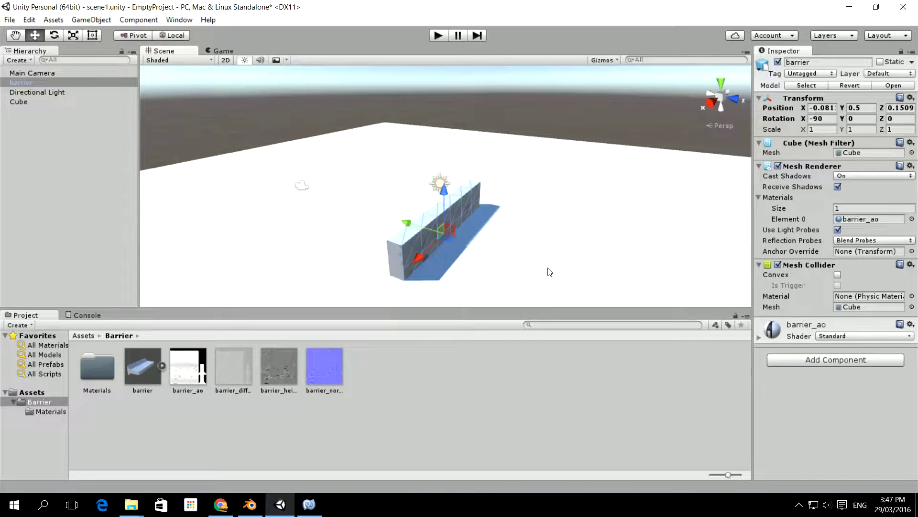
key("r")
left_click_drag(443, 234, 267, 195)
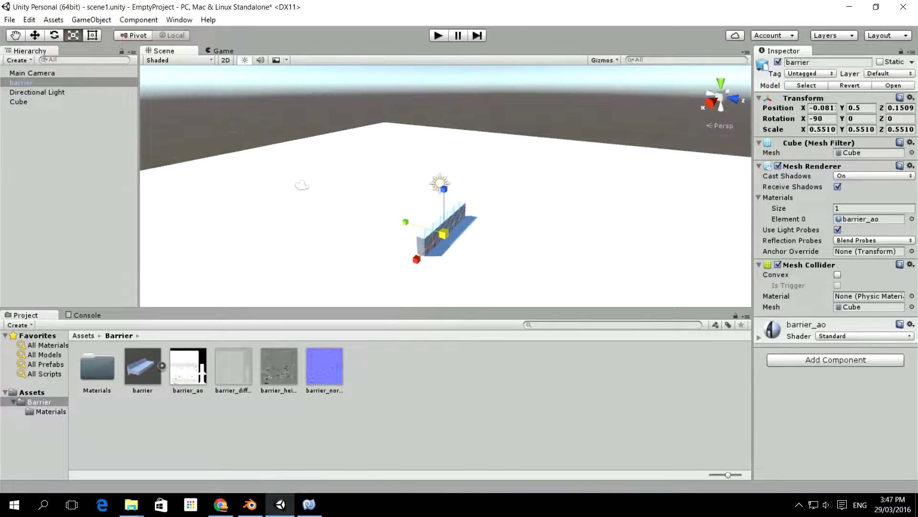
Move the barrier to about X -0.95, Y 1.13, Z -0.47 so it rests on the ground.
left_click(34, 36)
left_click_drag(444, 192, 444, 184)
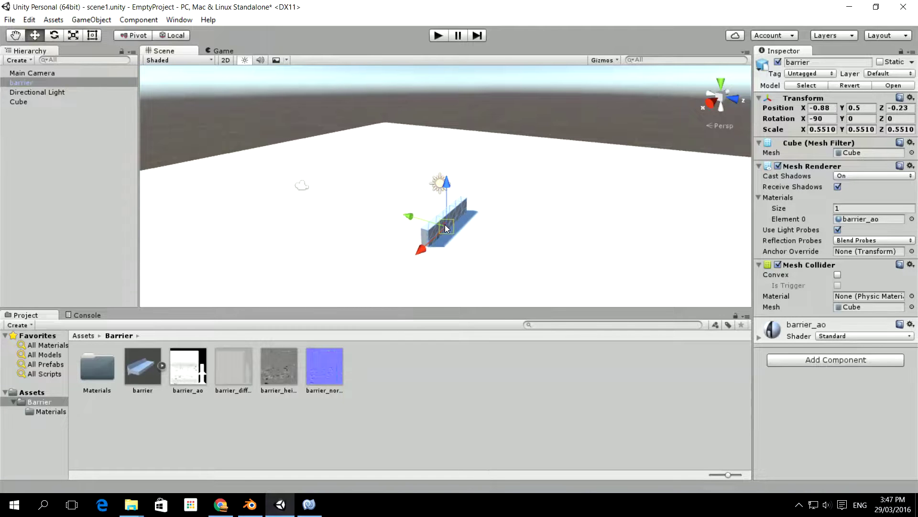
left_click_drag(441, 220, 440, 165)
left_click_drag(508, 224, 567, 236, "alt")
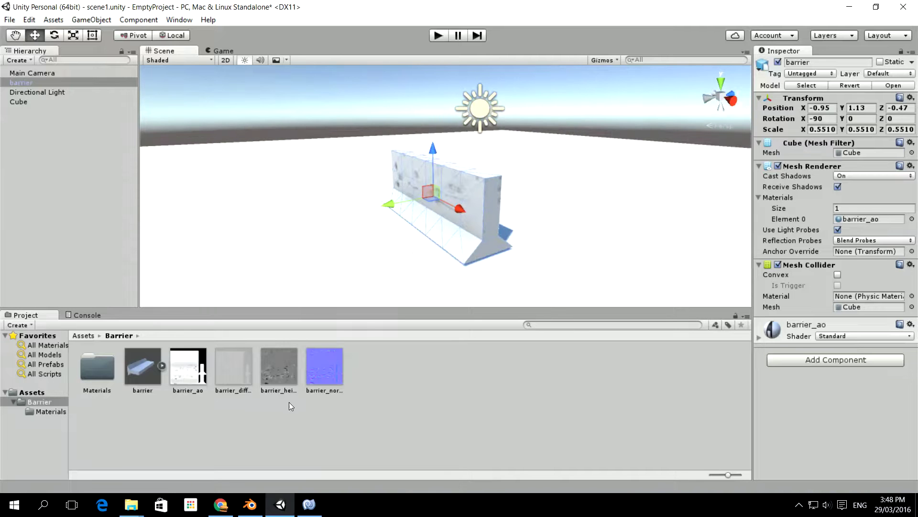
Assign barrier_diffuse as the albedo texture of the barrier_ao material.
double_click(107, 373)
left_click(102, 373)
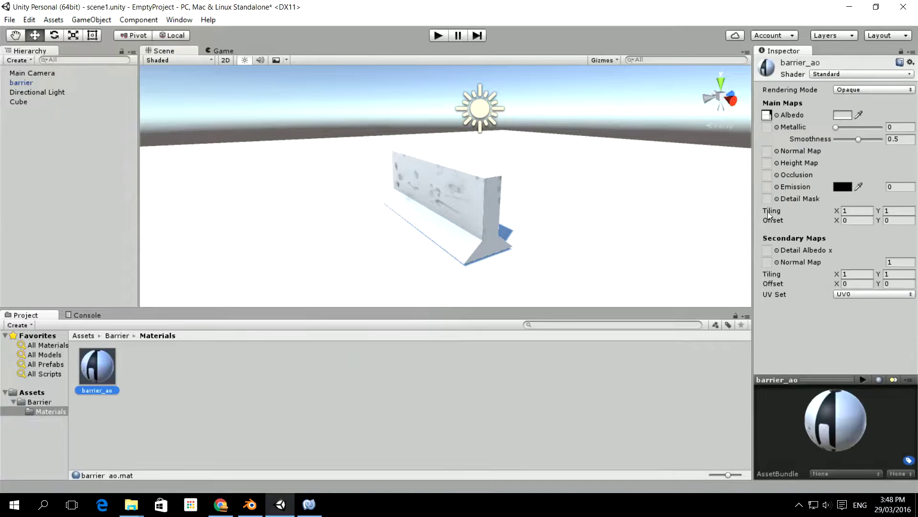
left_click(766, 115)
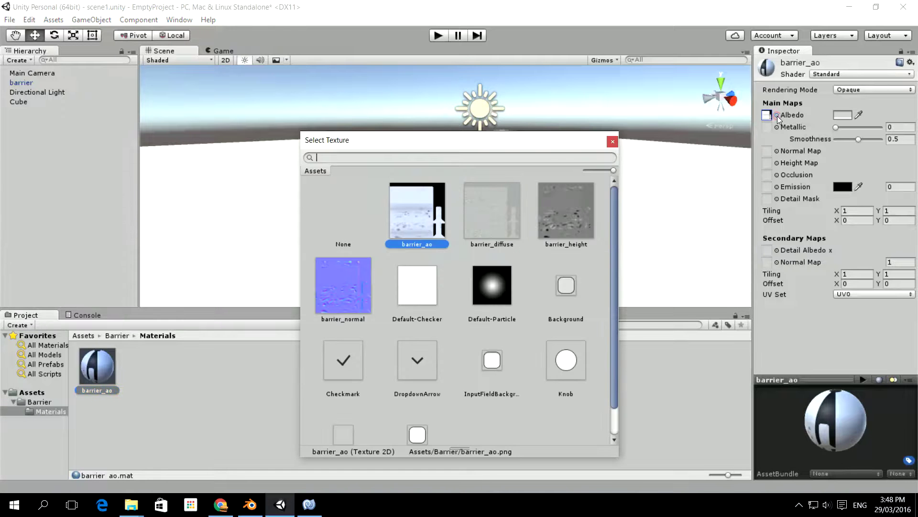
left_click(498, 214)
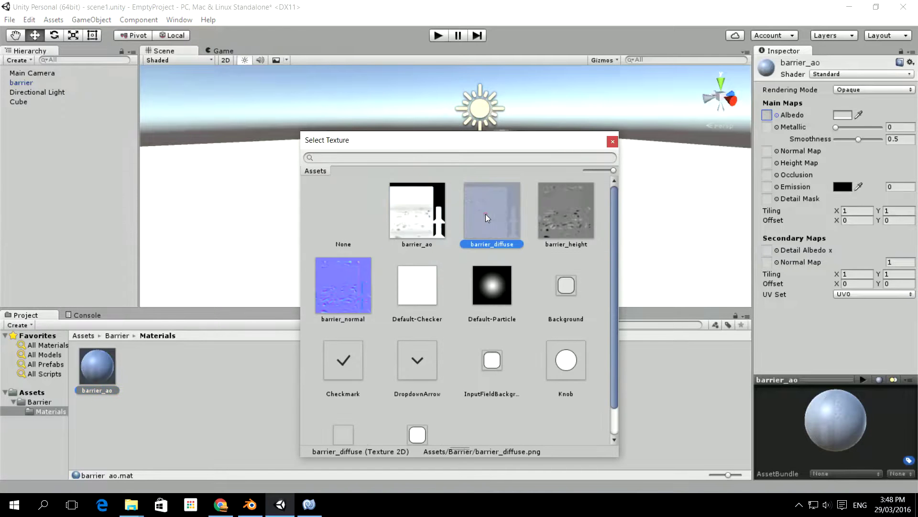
double_click(486, 213)
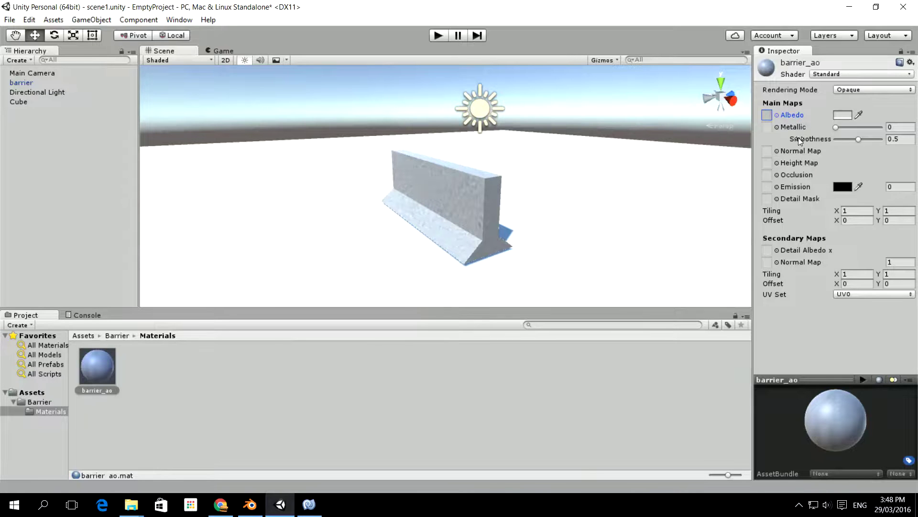
Set barrier_normal as barrier_ao's normal map and fix it to import as a normal map.
left_click(776, 151)
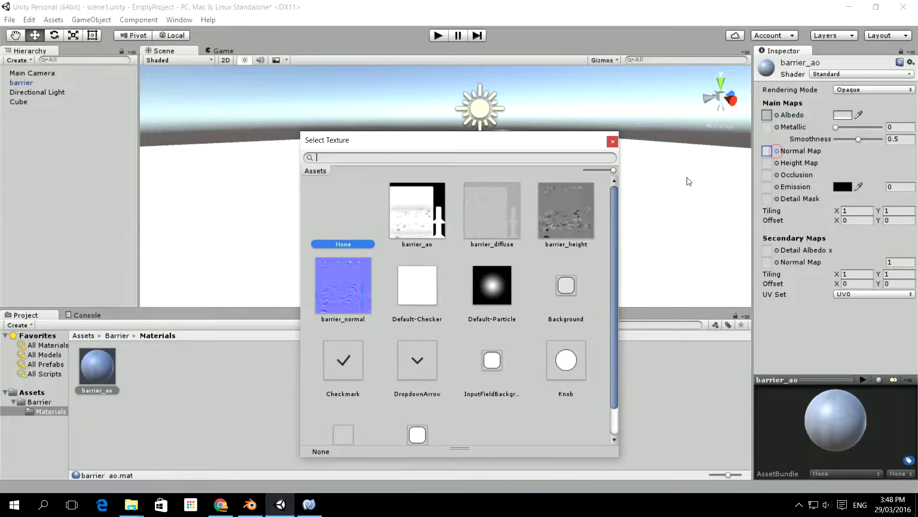
left_click(354, 292)
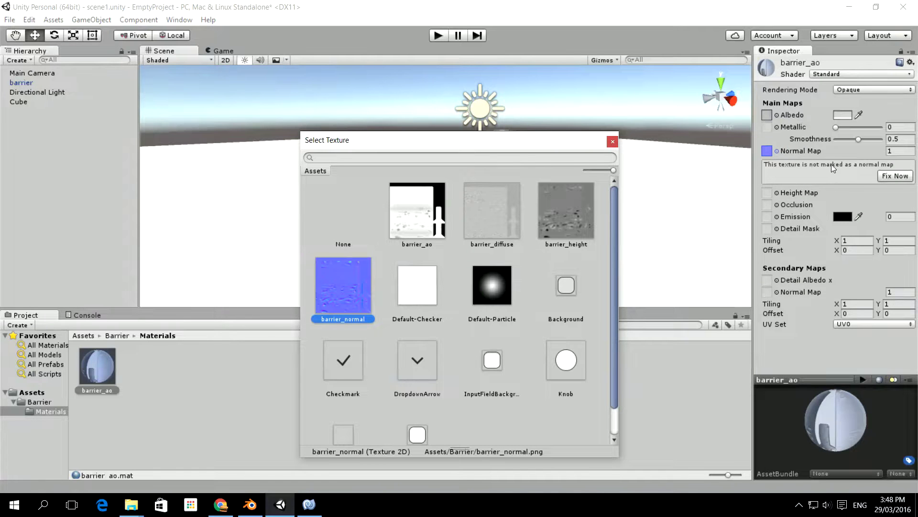
left_click(883, 176)
left_click(883, 176)
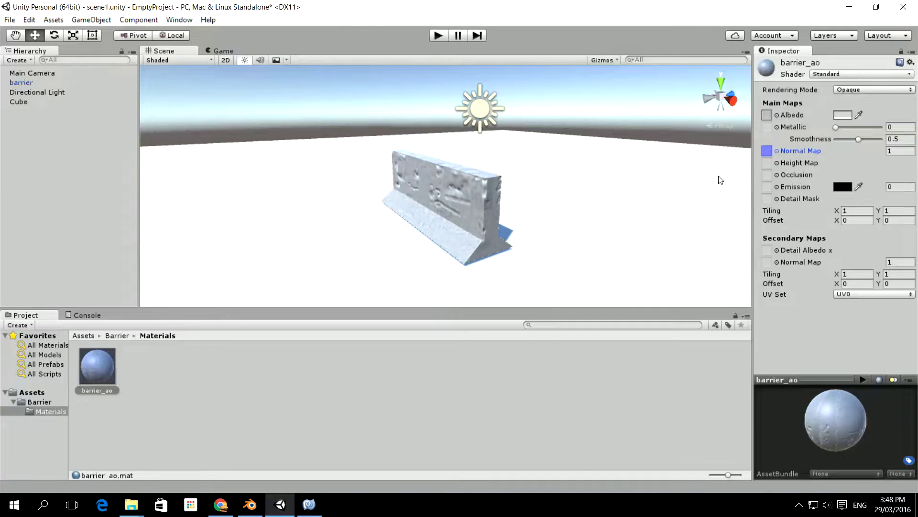
Assign barrier_height as the material's height map with a strength of 0.021.
left_click(777, 163)
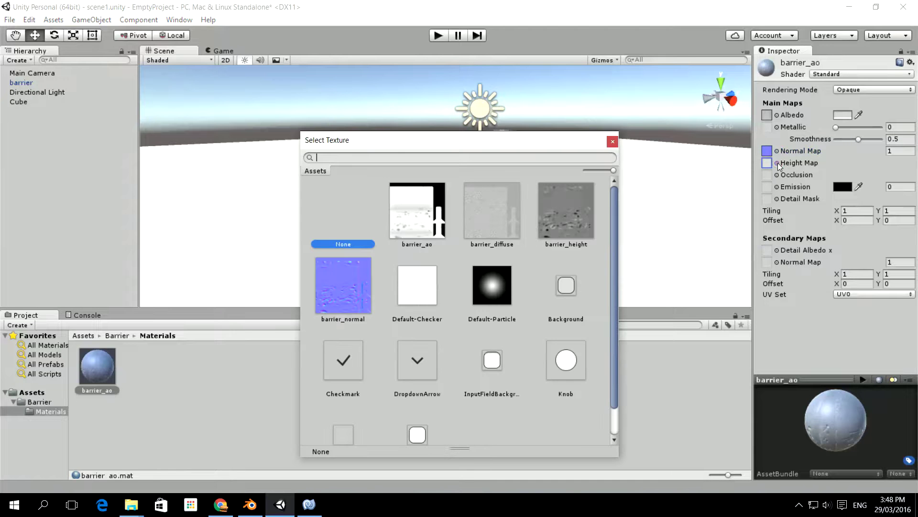
left_click(555, 219)
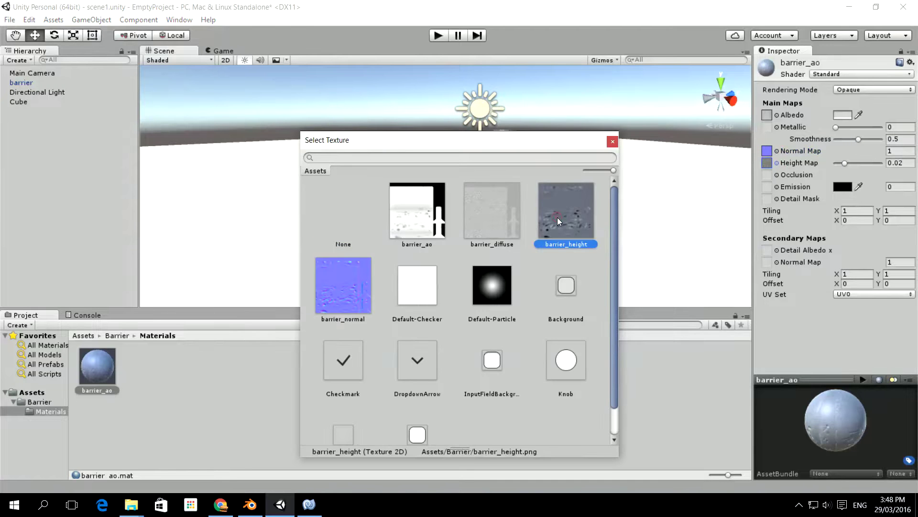
double_click(567, 217)
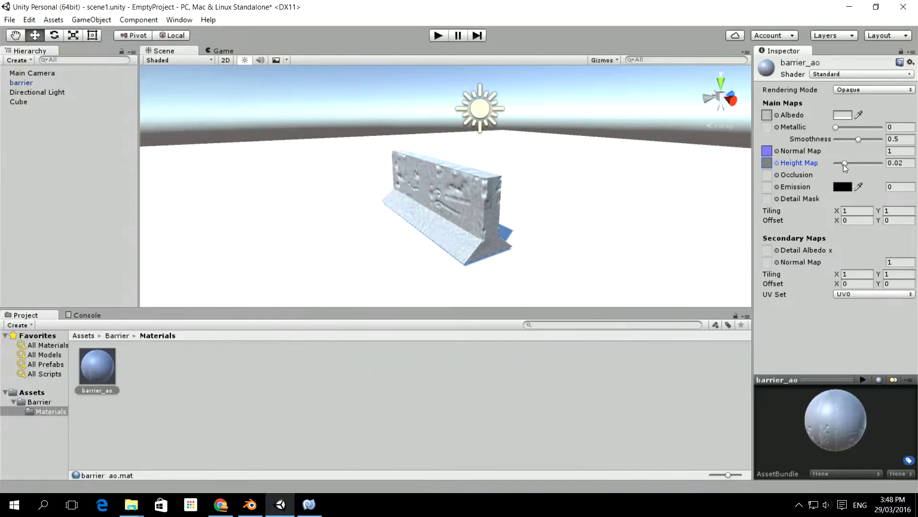
mouse_move(844, 163)
left_mouse_down()
mouse_move(880, 165)
mouse_move(847, 163)
left_mouse_up()
left_click_drag(857, 172, 845, 171)
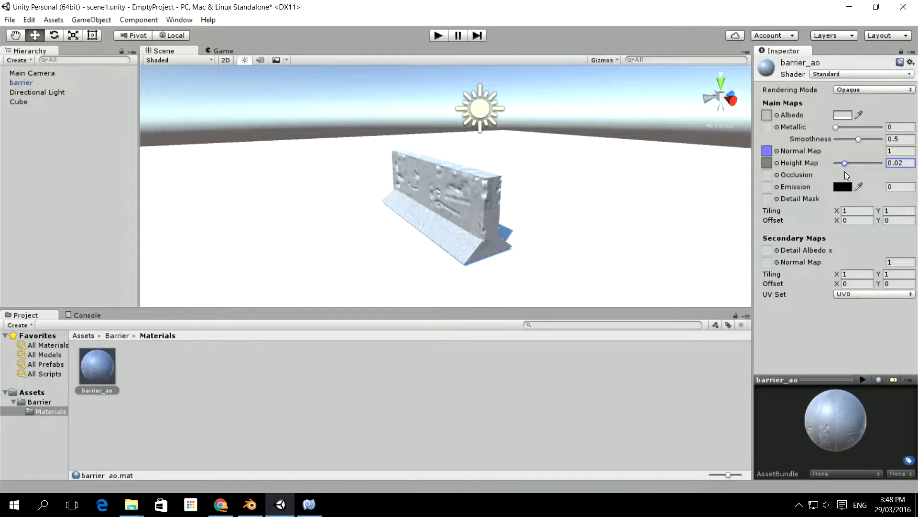
Assign barrier_ao as the occlusion map and view the barrier close up.
left_click(776, 174)
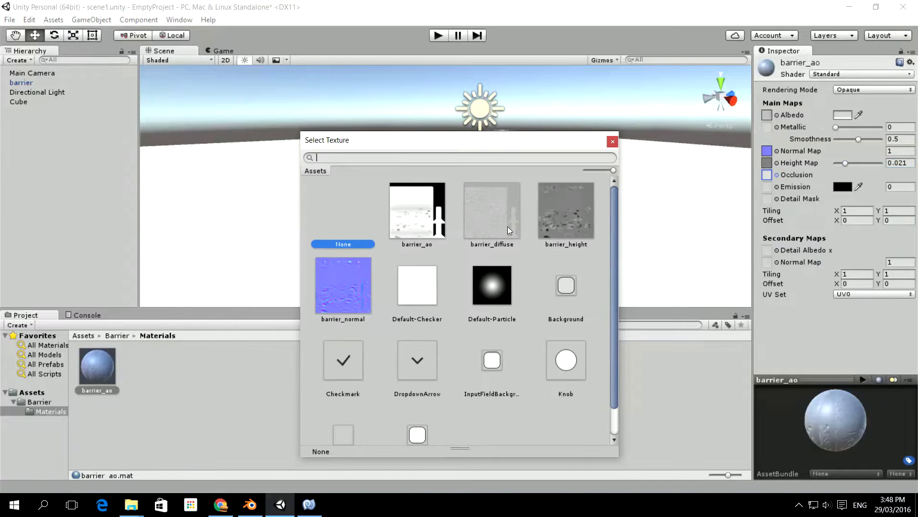
double_click(433, 222)
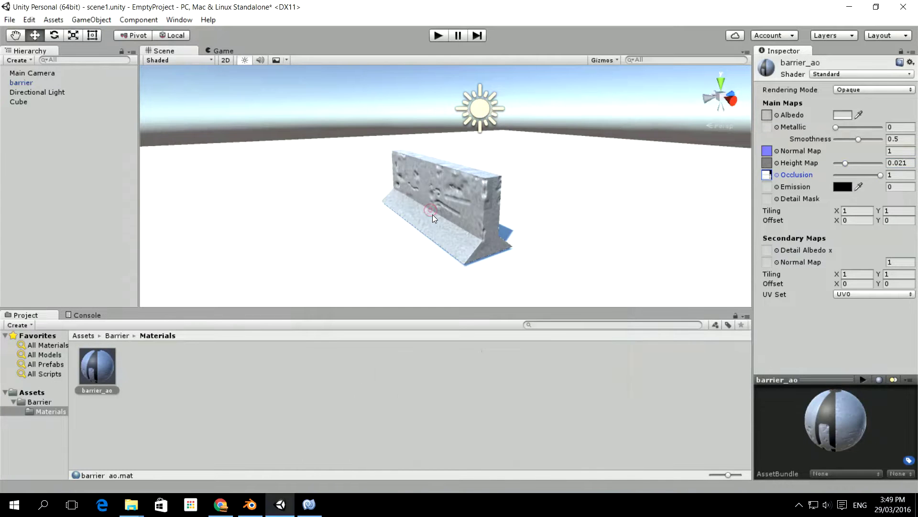
right_click_drag(580, 224, 680, 213)
Centre the barrier in view and run the scene in Play mode.
key("s")
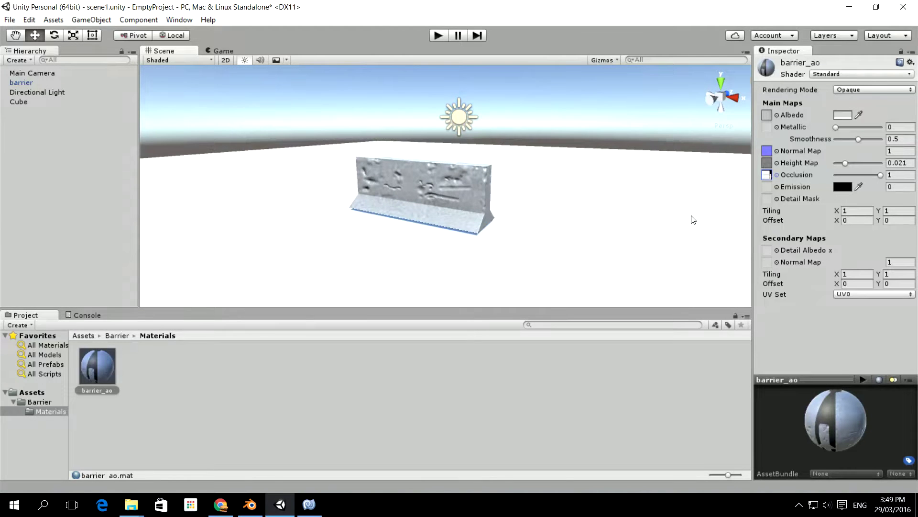
left_click(438, 35)
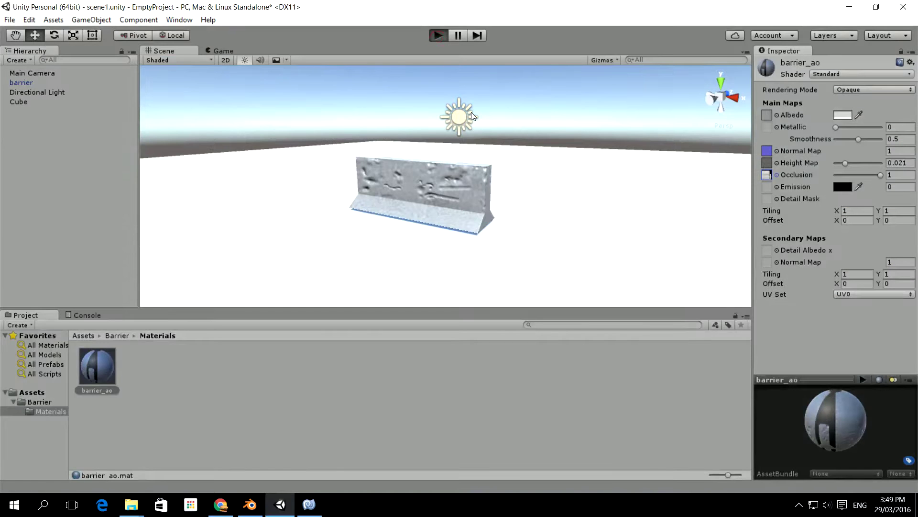